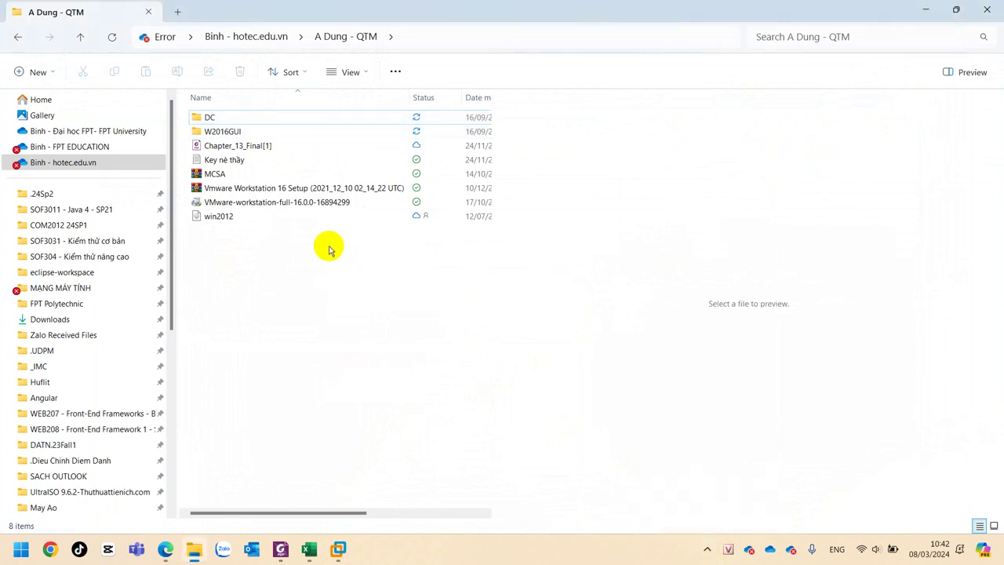
Select the MCSA.rar archive in the A Dung - QTM folder.
left_click(226, 176)
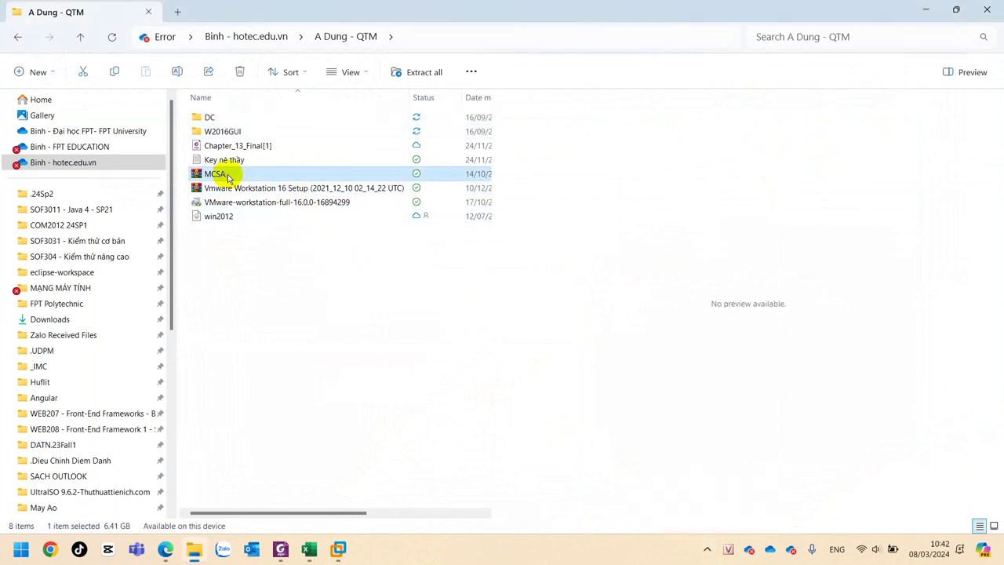
Open MCSA.rar in WinRAR and drag the DC and W2016GUI folders into Explorer.
double_click(226, 176)
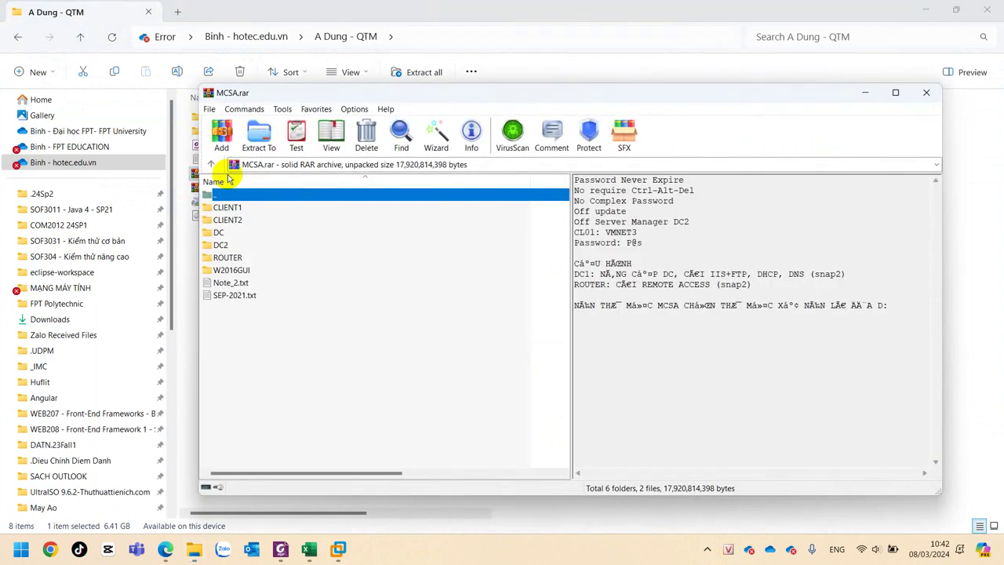
left_click_drag(261, 92, 505, 129)
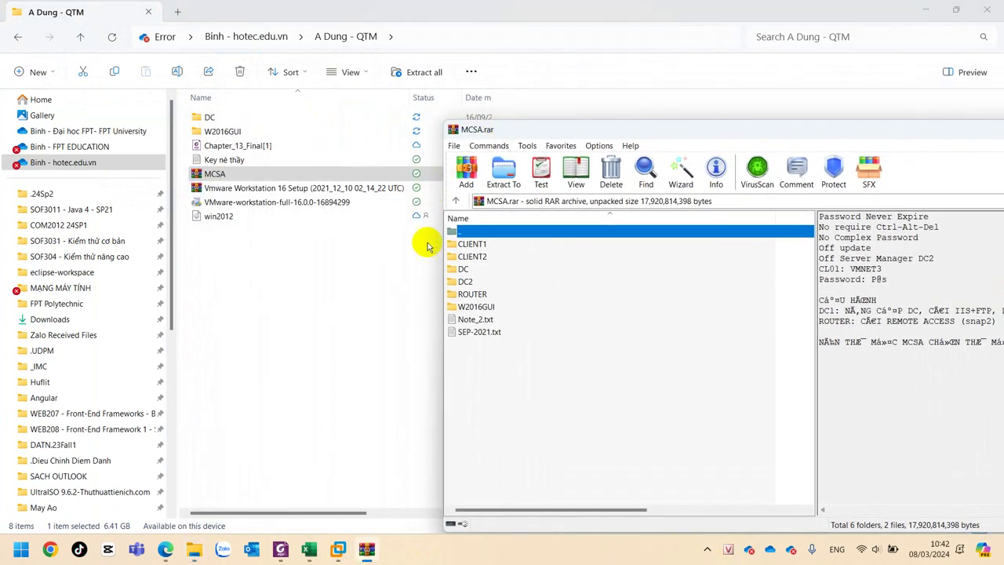
left_click(463, 271)
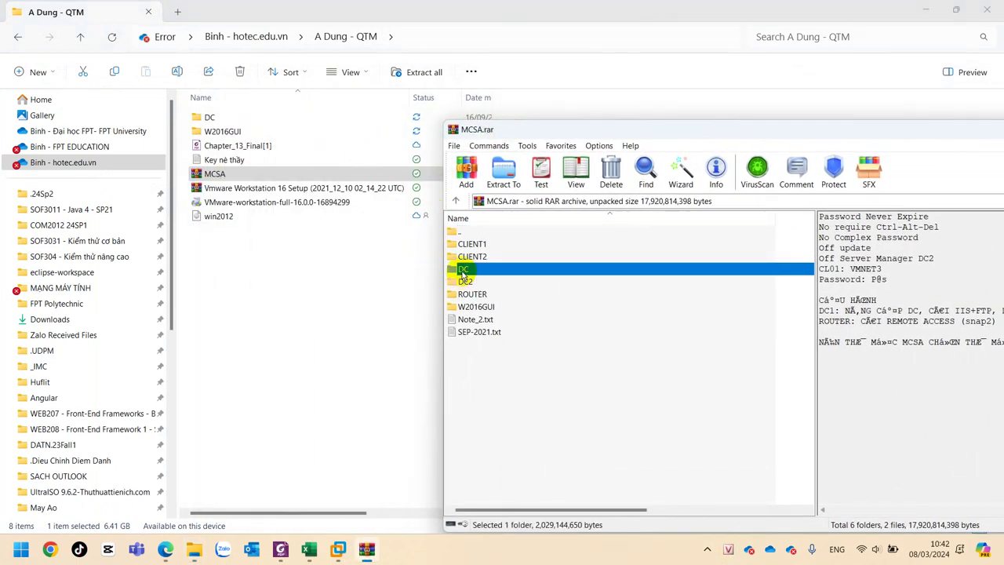
left_click(480, 310, "ctrl")
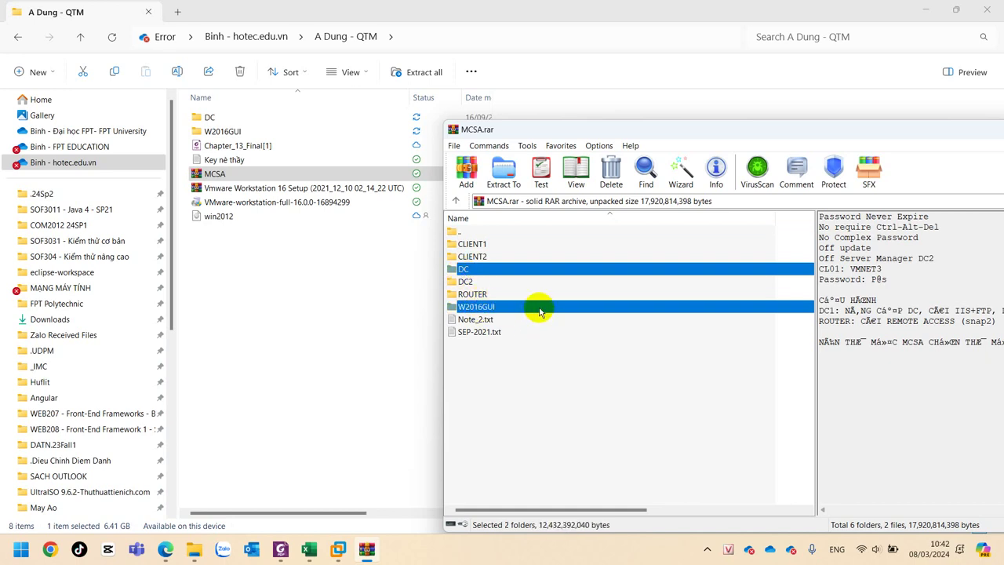
mouse_move(538, 311)
left_mouse_down()
mouse_move(269, 273)
mouse_move(537, 274)
mouse_move(540, 313)
left_mouse_up()
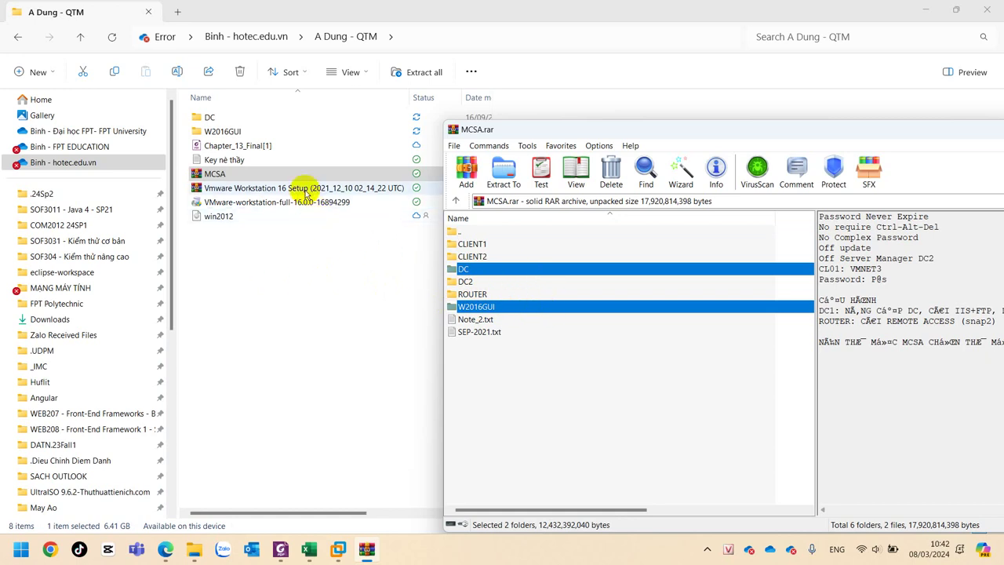
Check the extracted folders in Explorer and move the WinRAR window left.
left_click(218, 118)
left_click(222, 131)
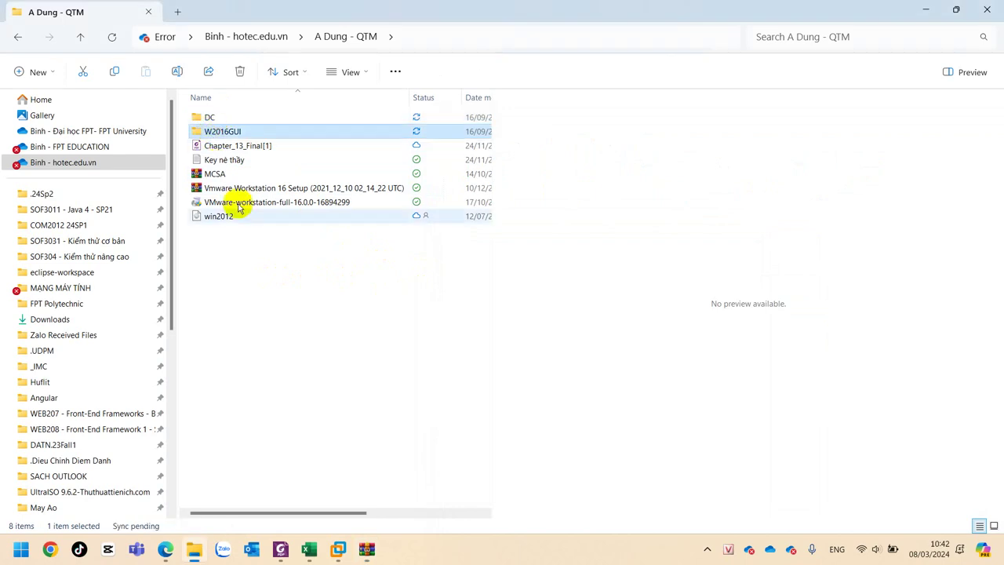
left_click(367, 553)
left_click_drag(740, 128, 357, 135)
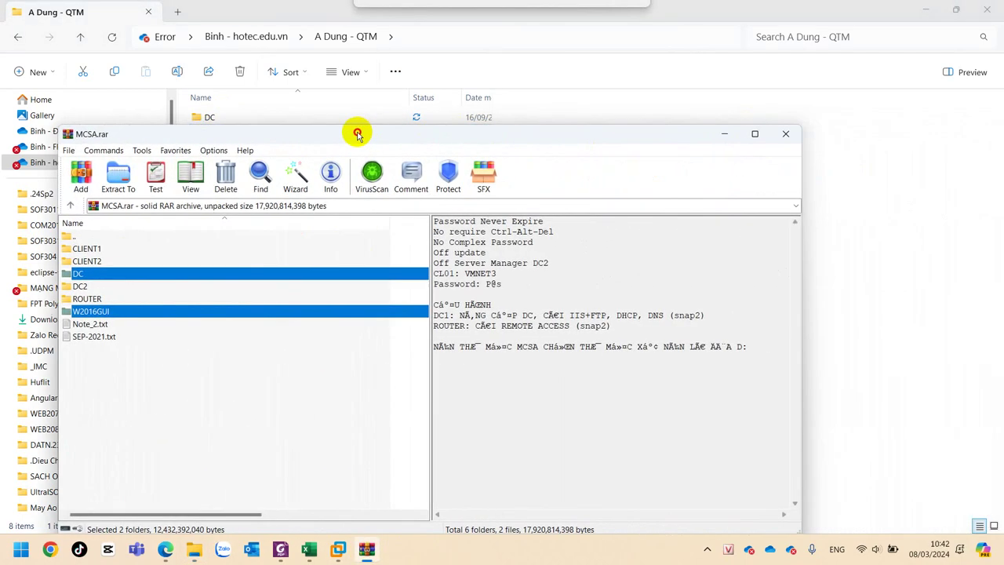
Close the WinRAR window and review the extracted DC and W2016GUI folders in Explorer.
left_click(784, 133)
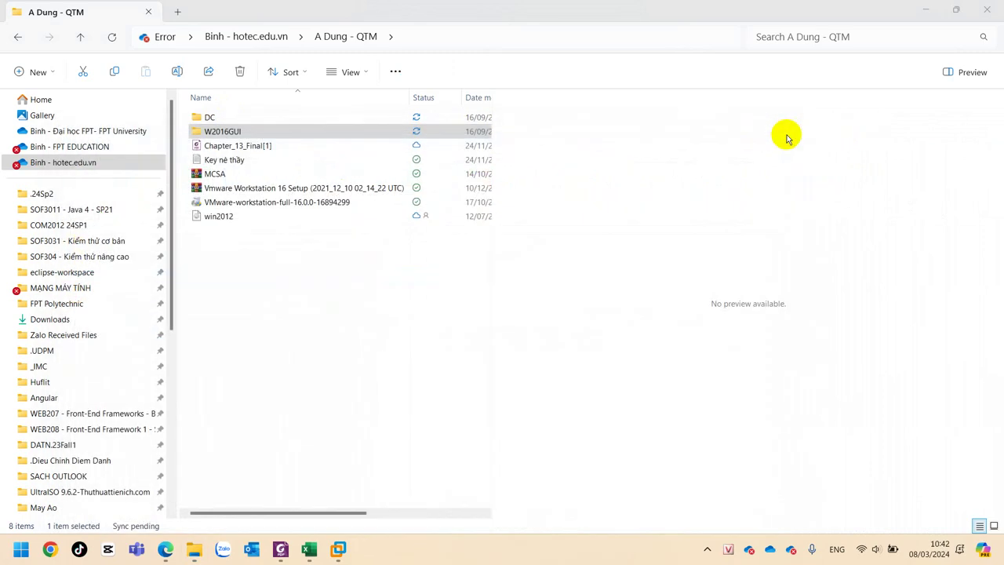
left_click(311, 336)
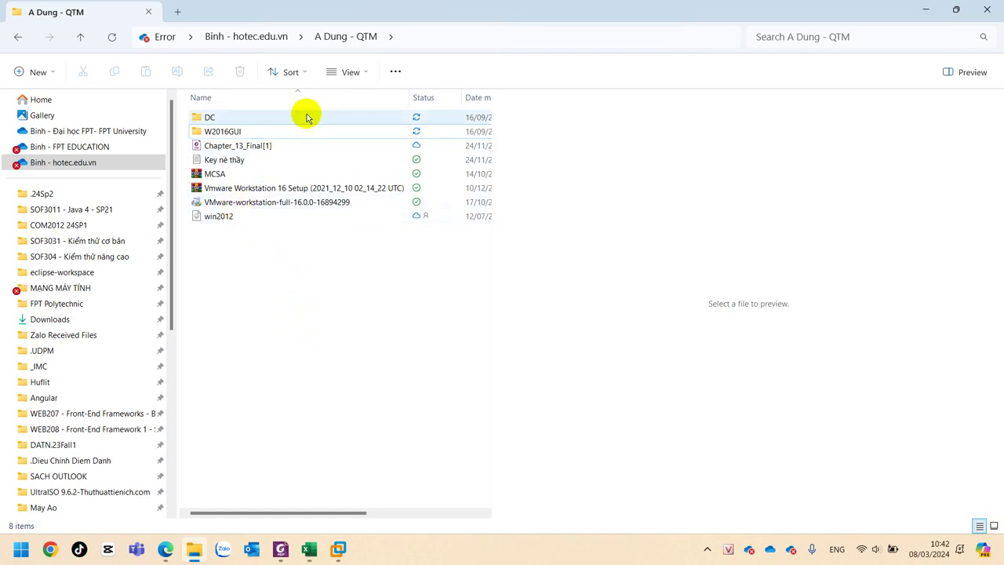
left_click(239, 190)
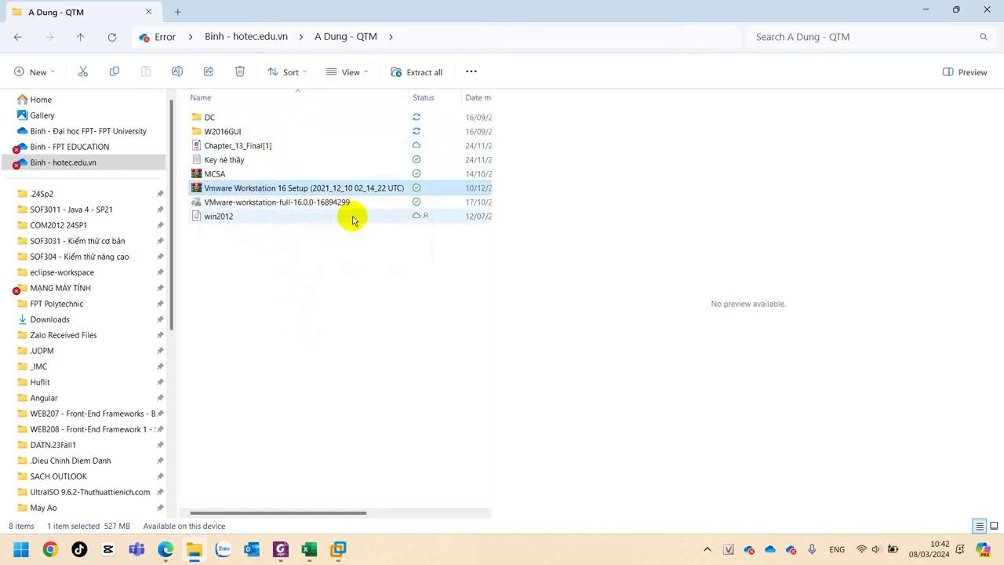
left_click(205, 117)
left_click(211, 131)
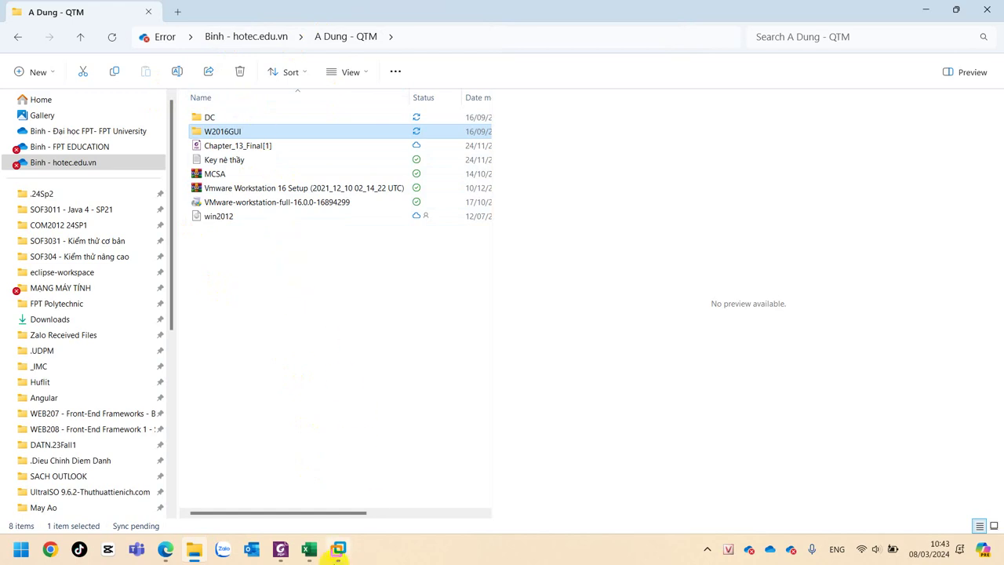
mouse_move(288, 541)
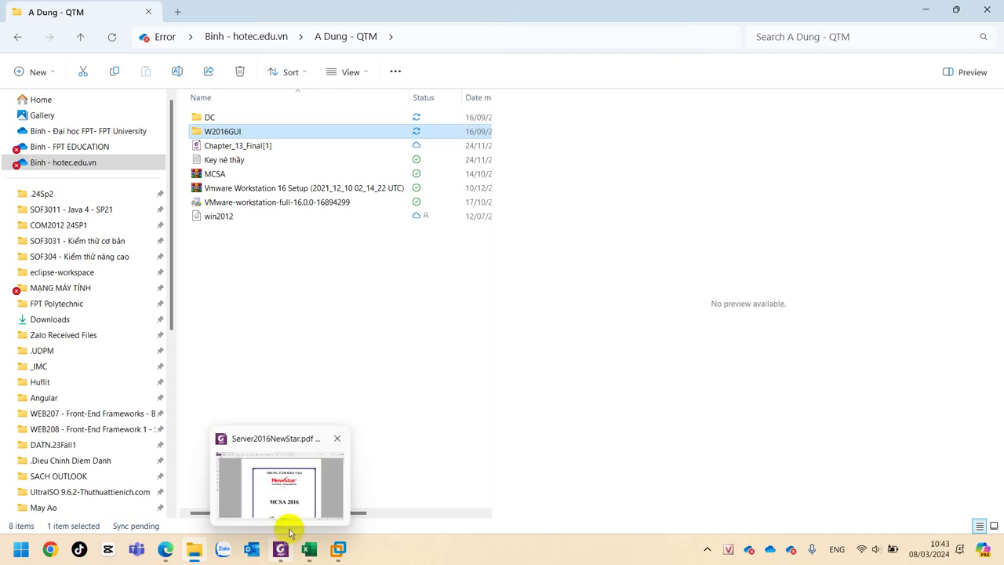
left_click(263, 303)
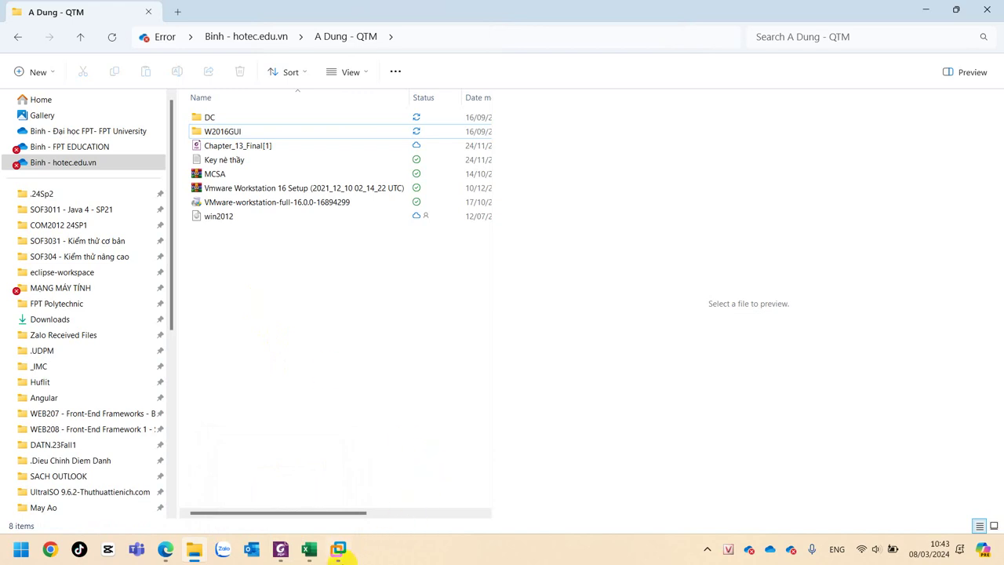
In VMware Workstation's File > Open dialog, navigate into the A Dung - QTM\DC folder.
left_click(339, 550)
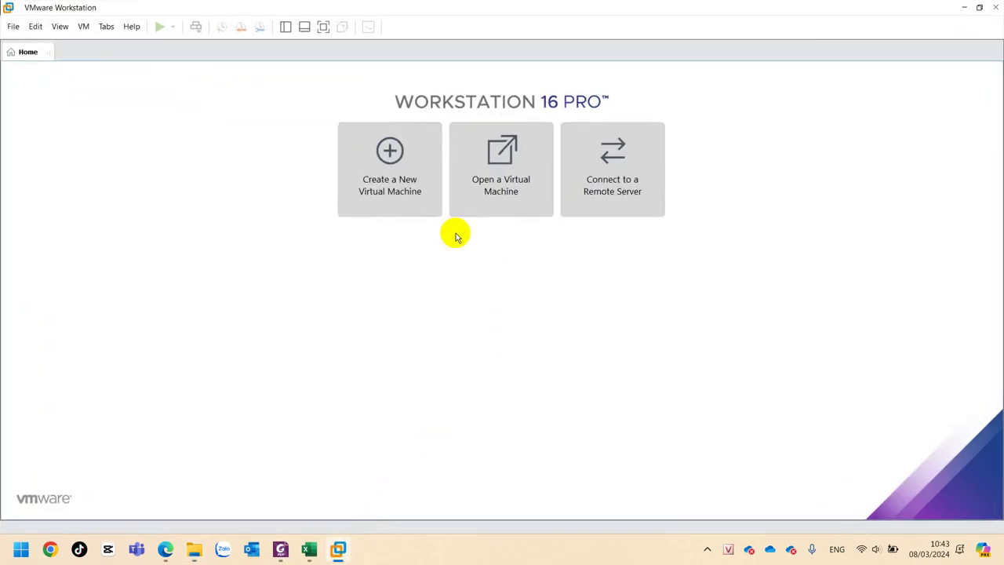
left_click(13, 29)
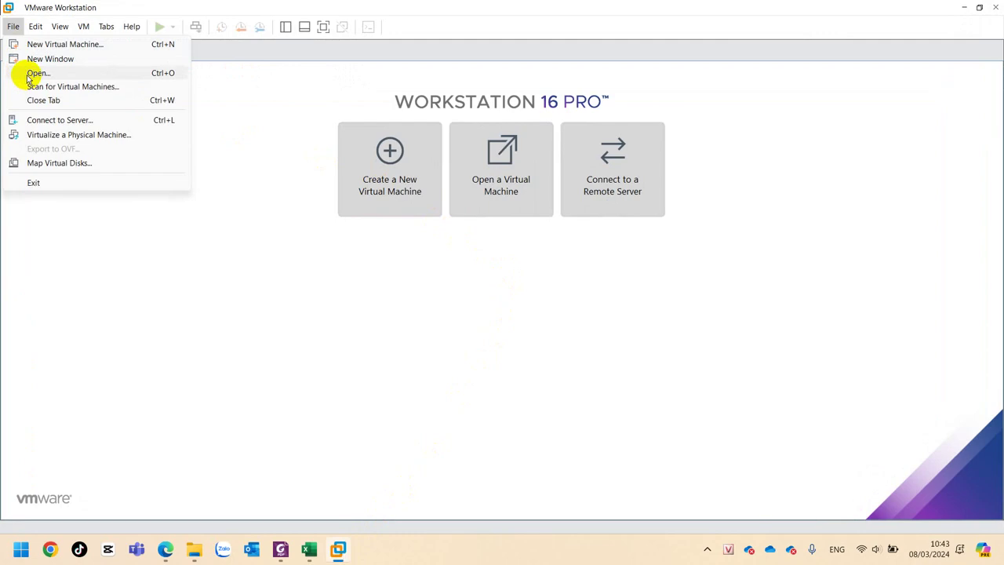
left_click(11, 28)
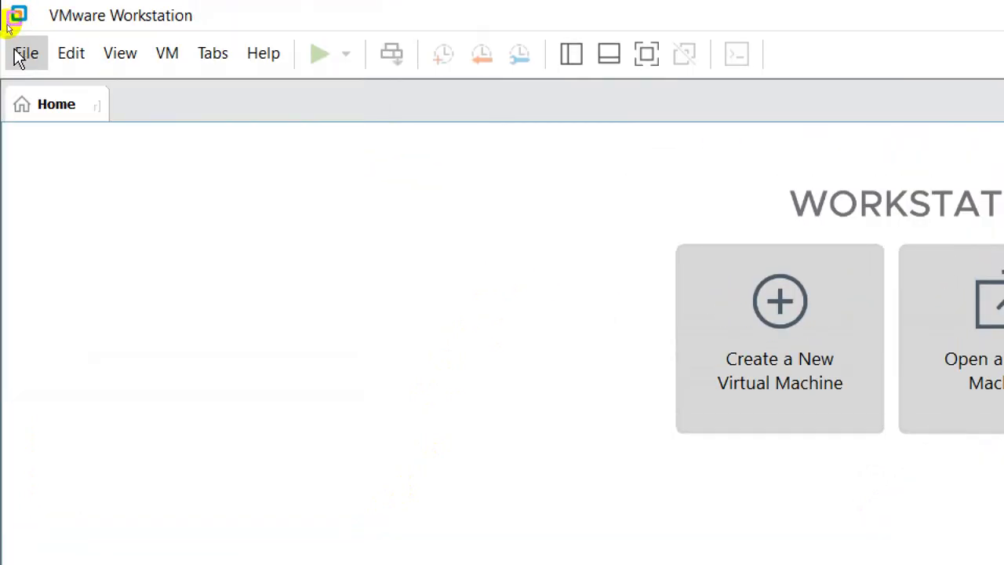
left_click(16, 52)
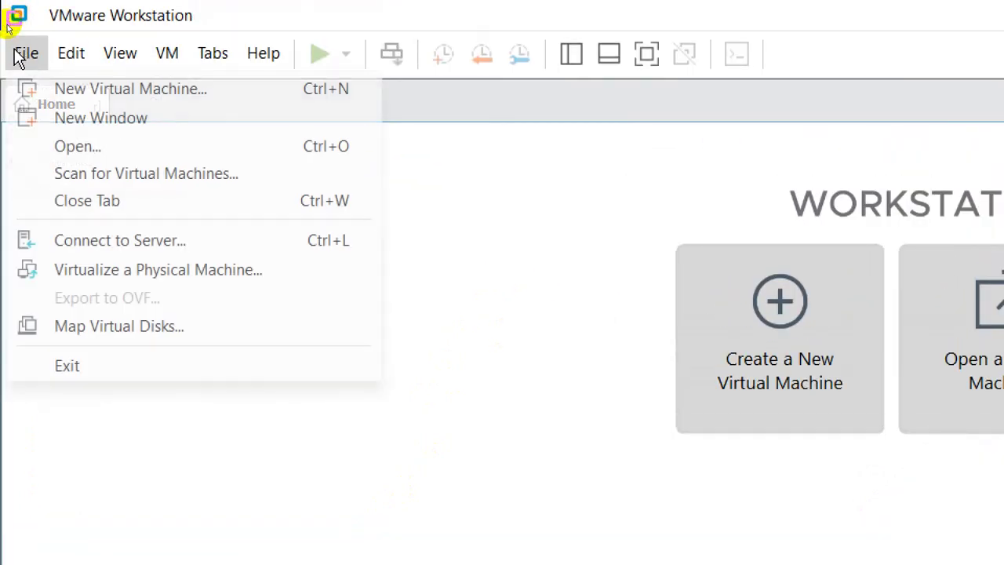
left_click(62, 149)
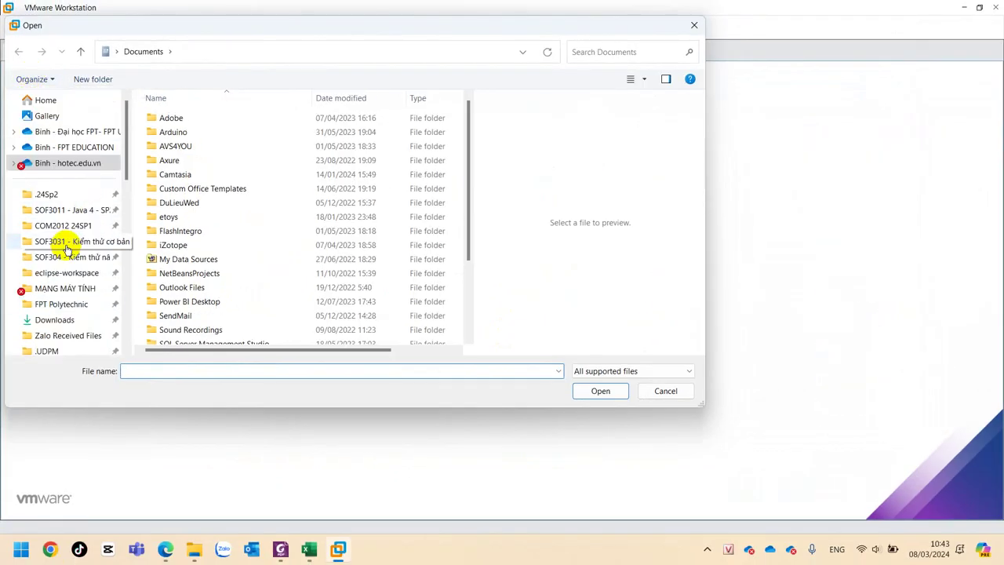
left_click(49, 163)
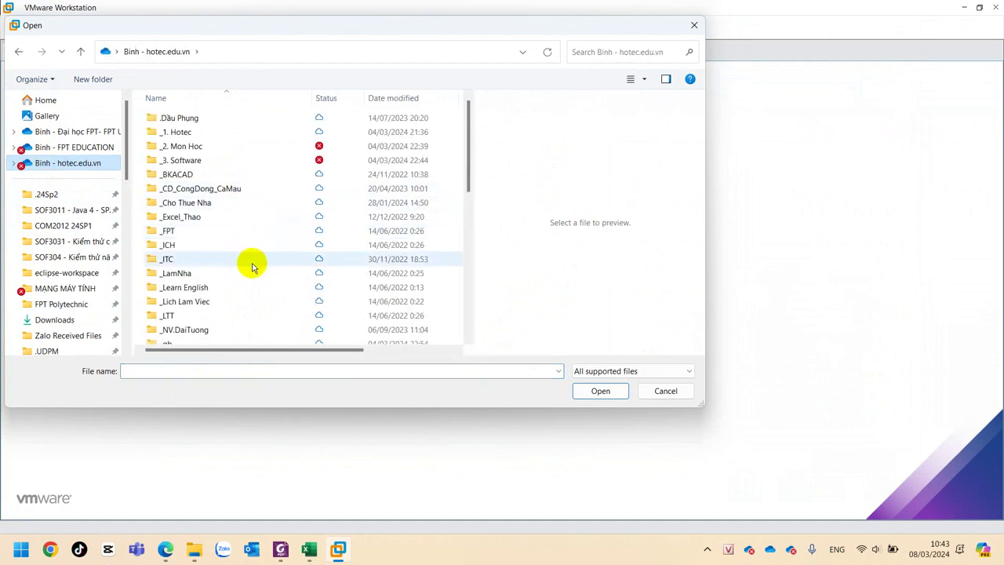
scroll(253, 265, "down", 5)
left_click(210, 181)
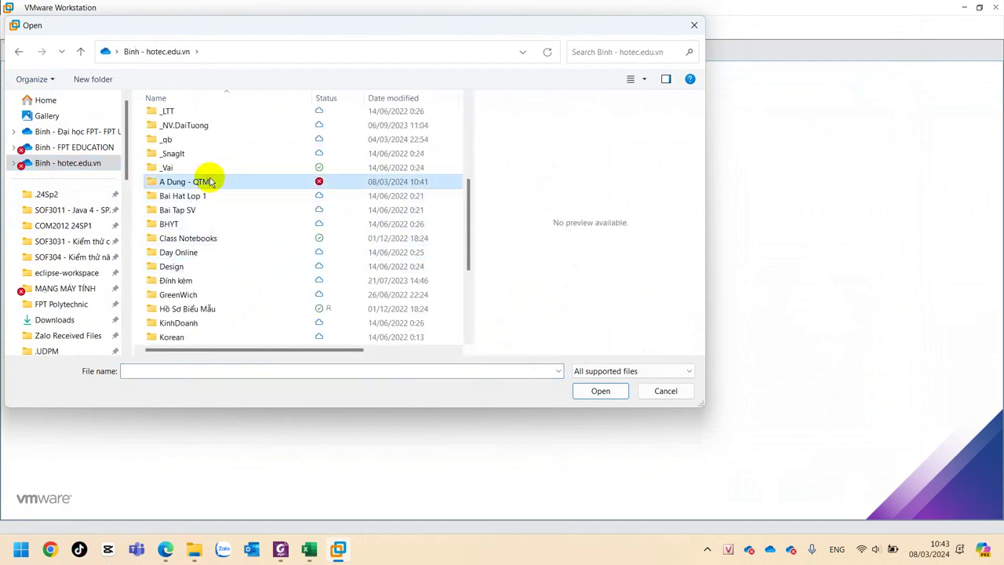
double_click(210, 181)
left_click(182, 121)
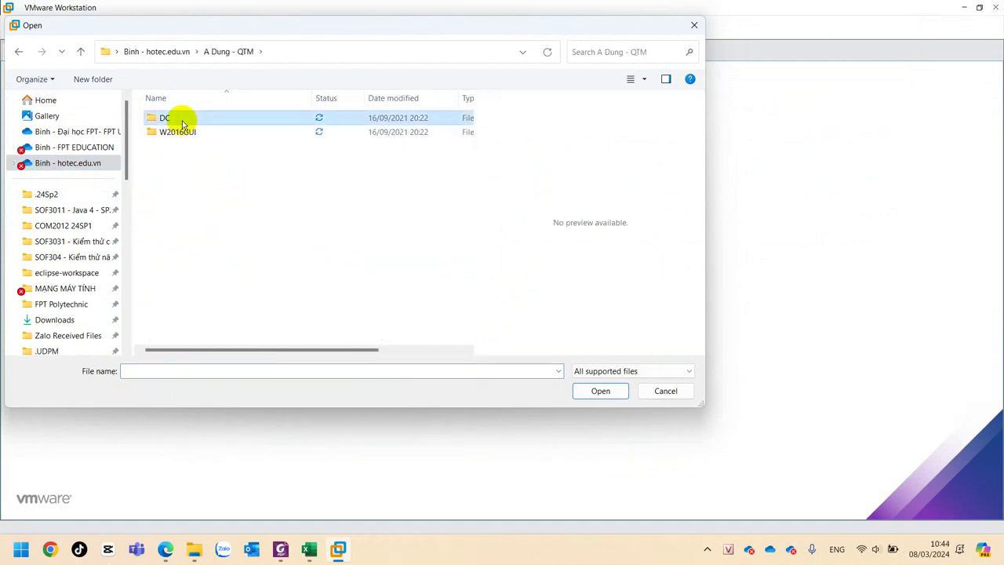
double_click(210, 120)
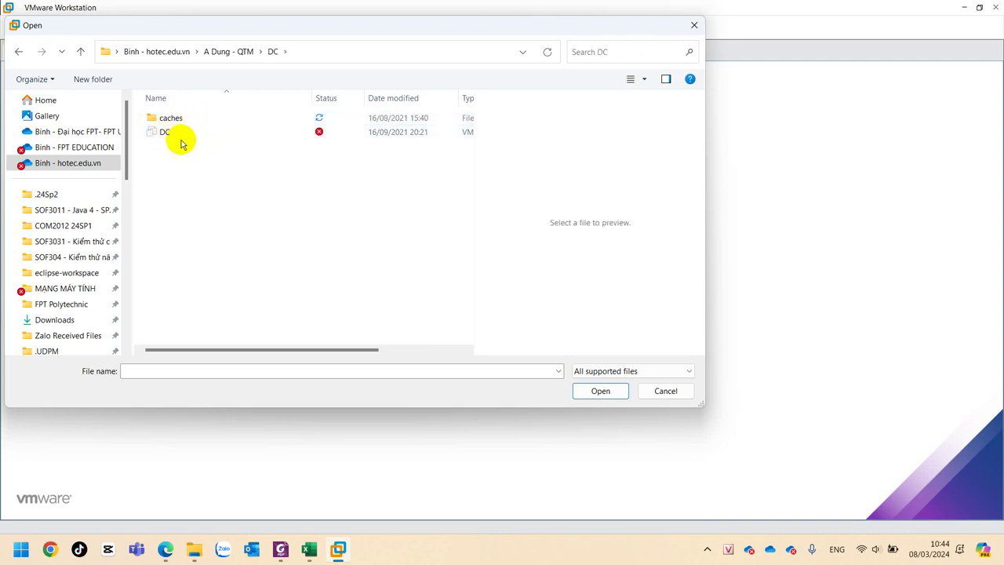
Select DC.vmx and open the DC virtual machine.
left_click(605, 396)
left_click(605, 396)
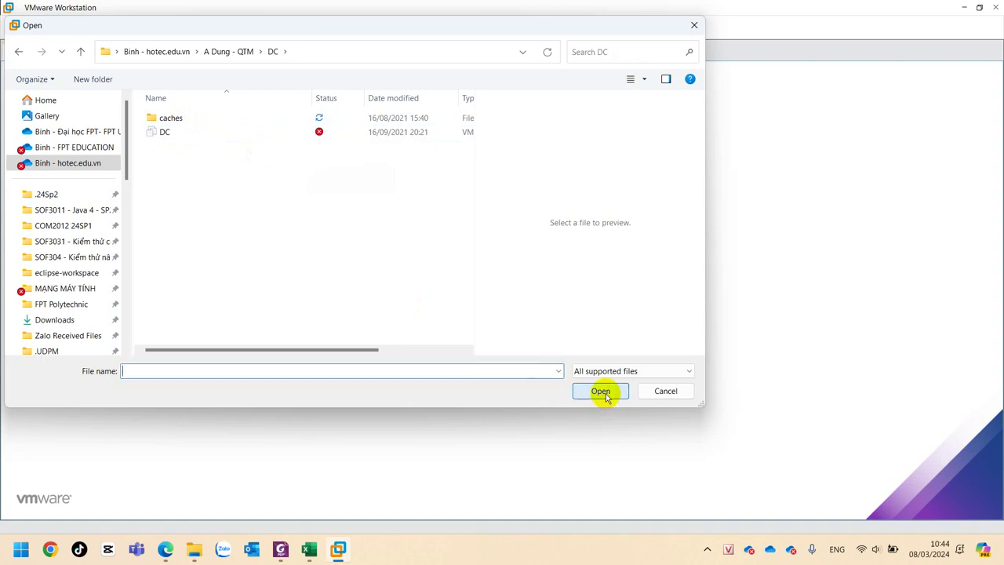
left_click(605, 396)
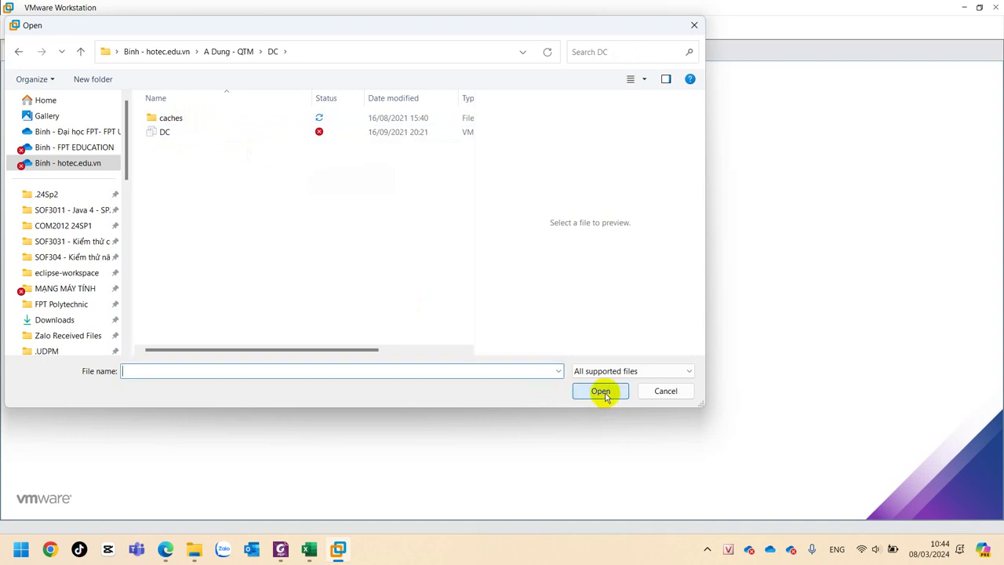
left_click(199, 133)
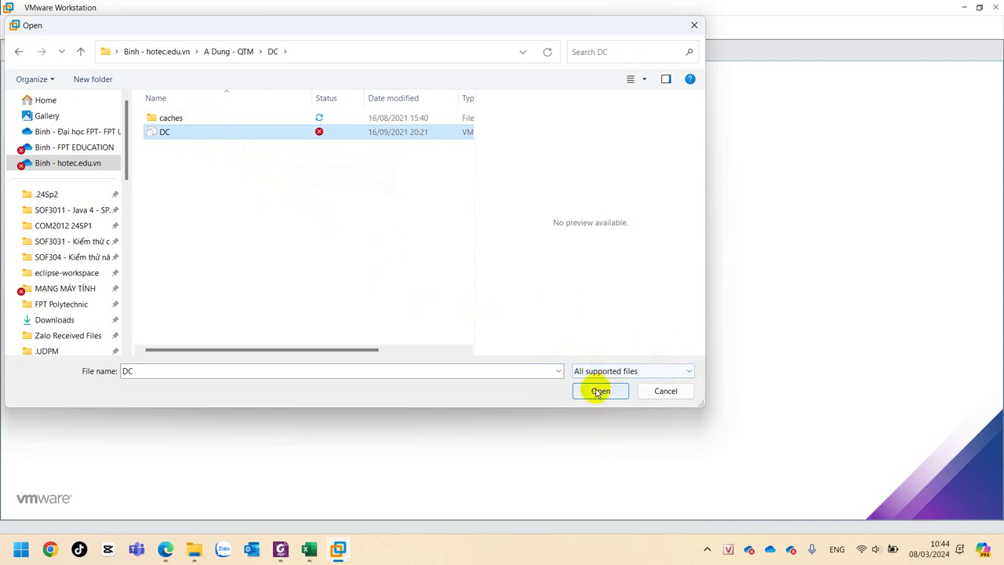
left_click(599, 392)
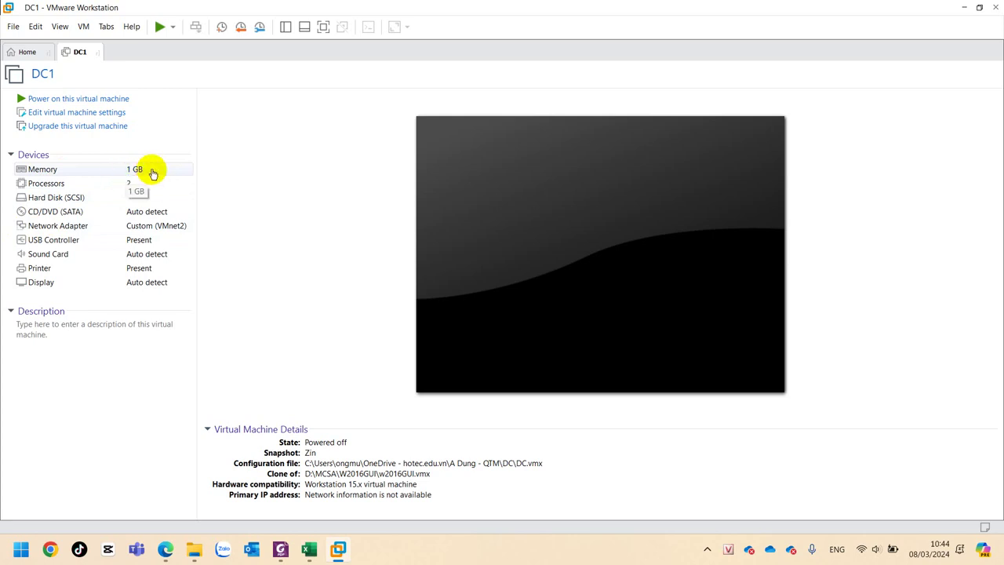
Power on DC1 and supply w2016GUI.vmx from the W2016GUI folder as the missing parent.
left_click(94, 100)
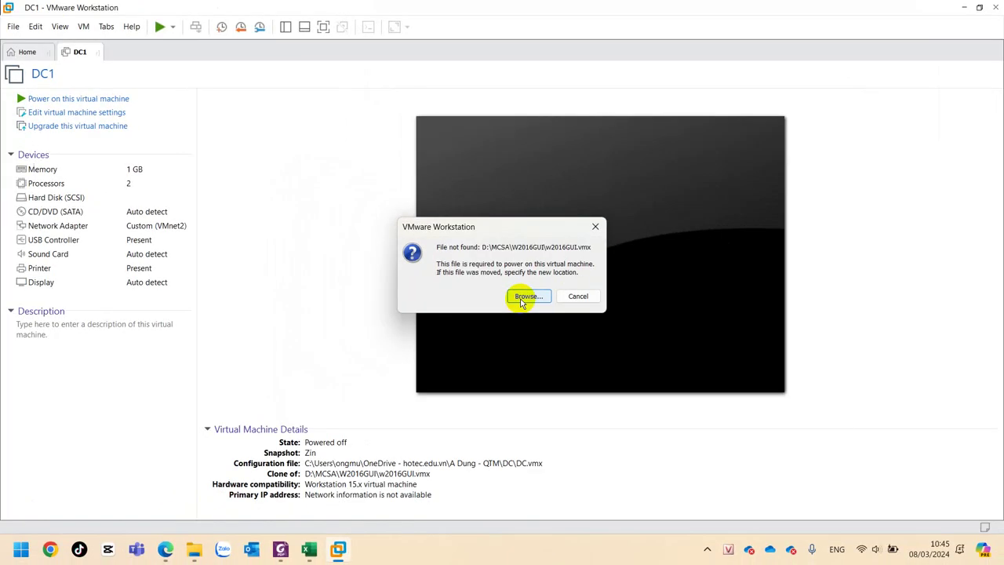
left_click(558, 345)
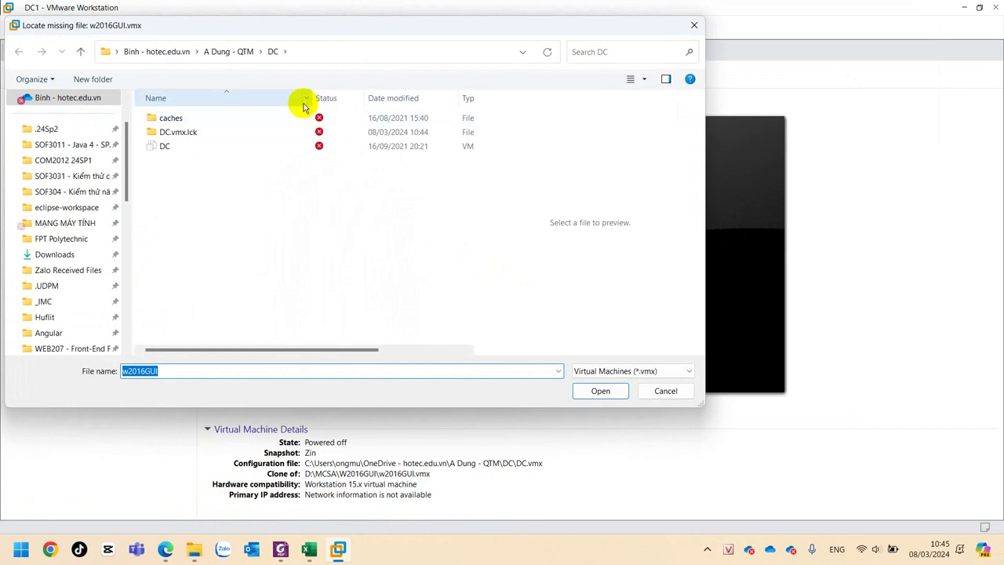
left_click(228, 51)
left_click(185, 133)
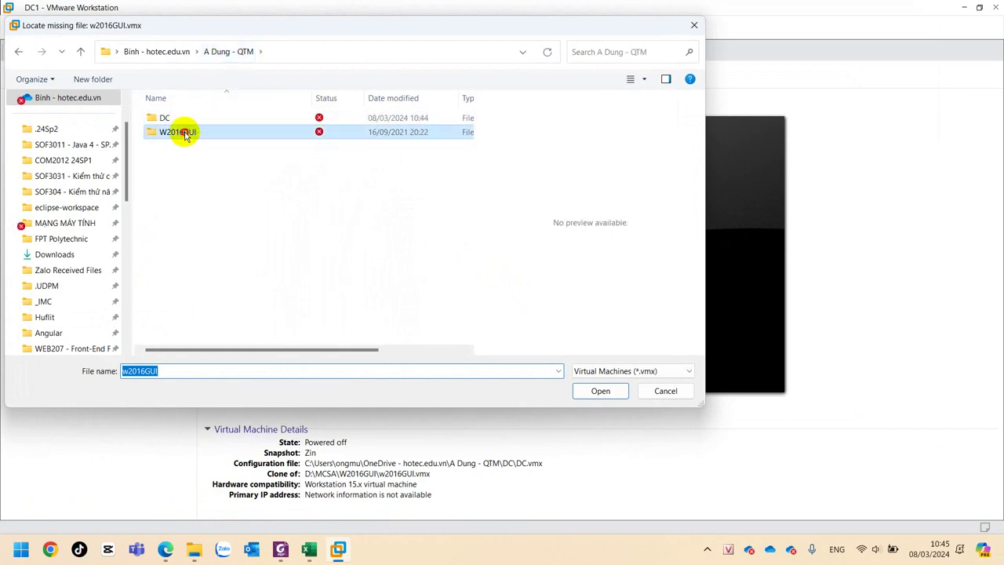
double_click(185, 133)
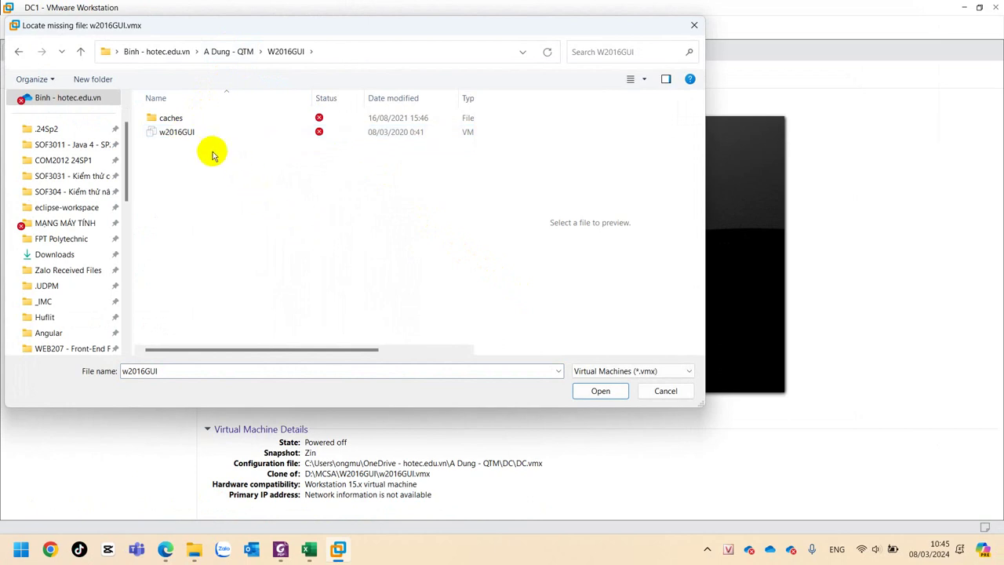
left_click(598, 390)
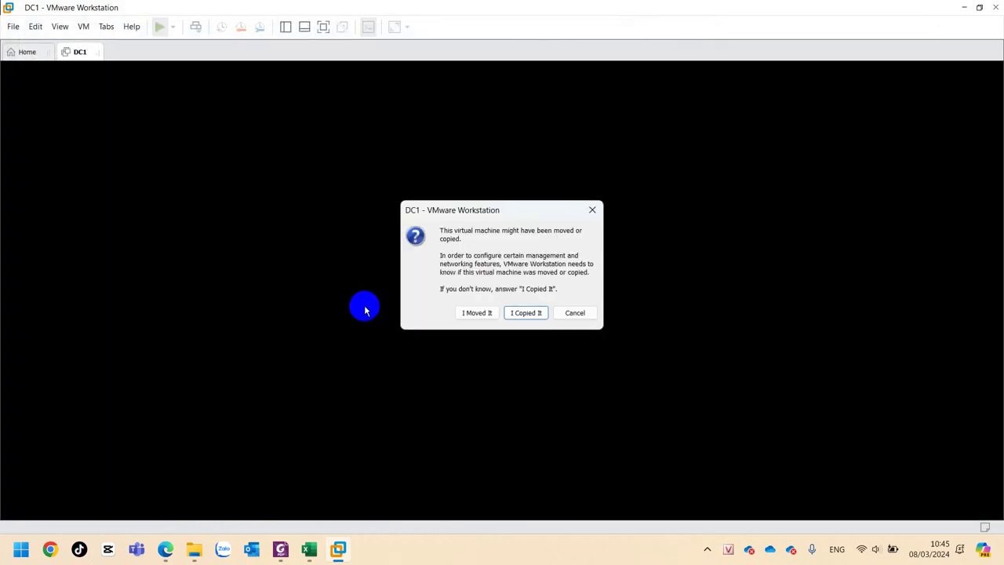
Answer 'I Copied It' and dismiss the missing w2016GUI-000001.vmdk disk error.
left_click(475, 313)
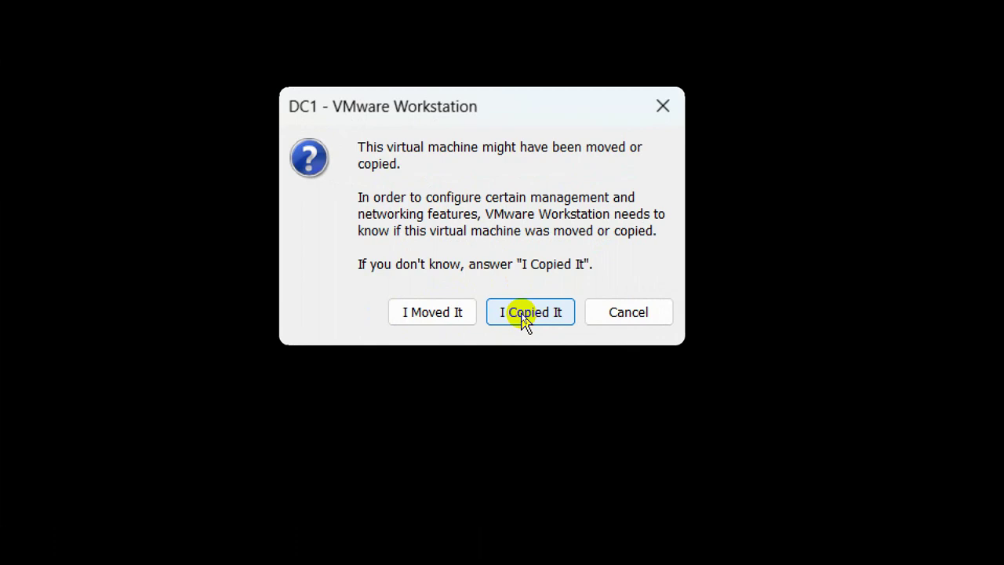
left_click(524, 315)
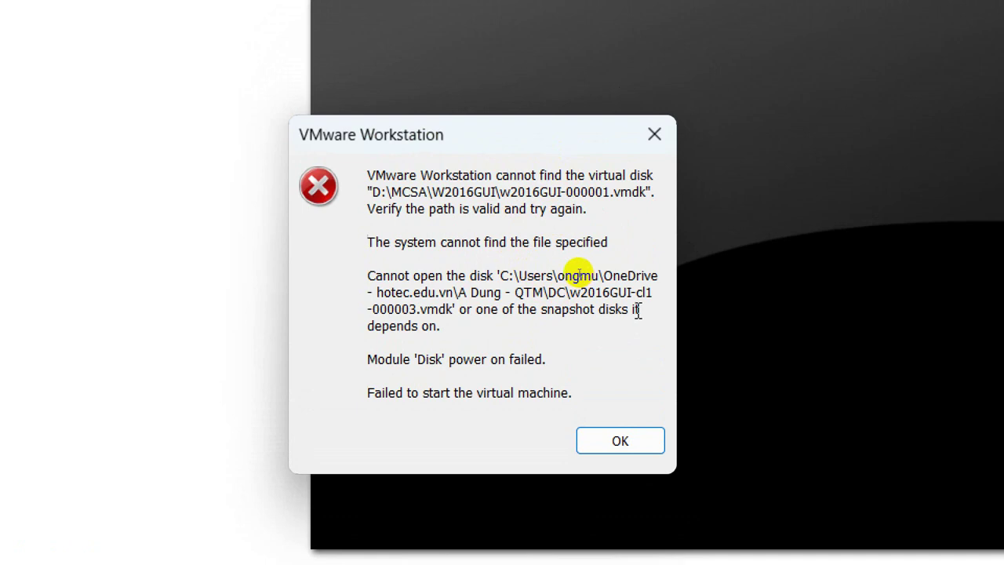
left_click(633, 439)
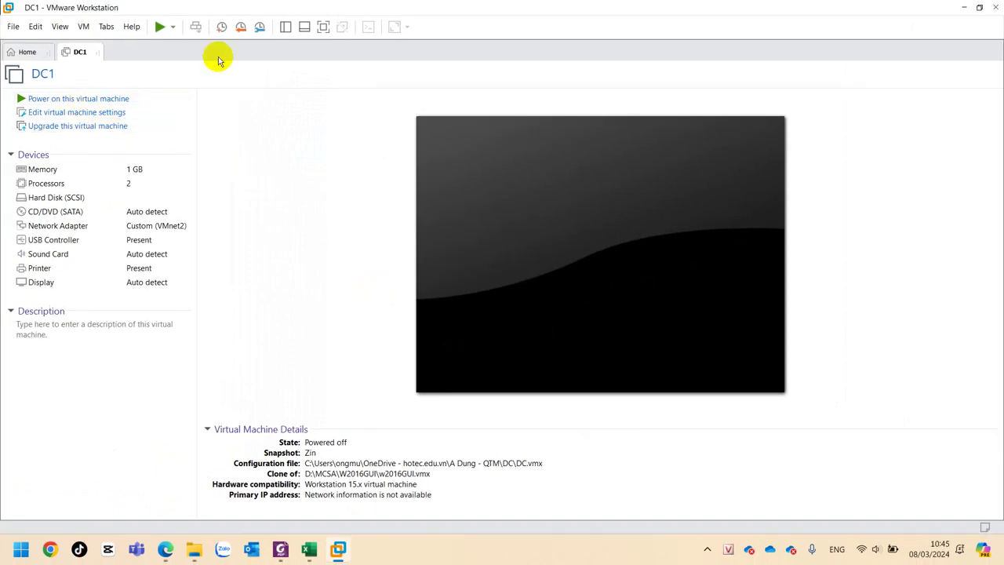
Revert DC1 to the Zin snapshot via Snapshot Manager and power it on.
left_click(260, 28)
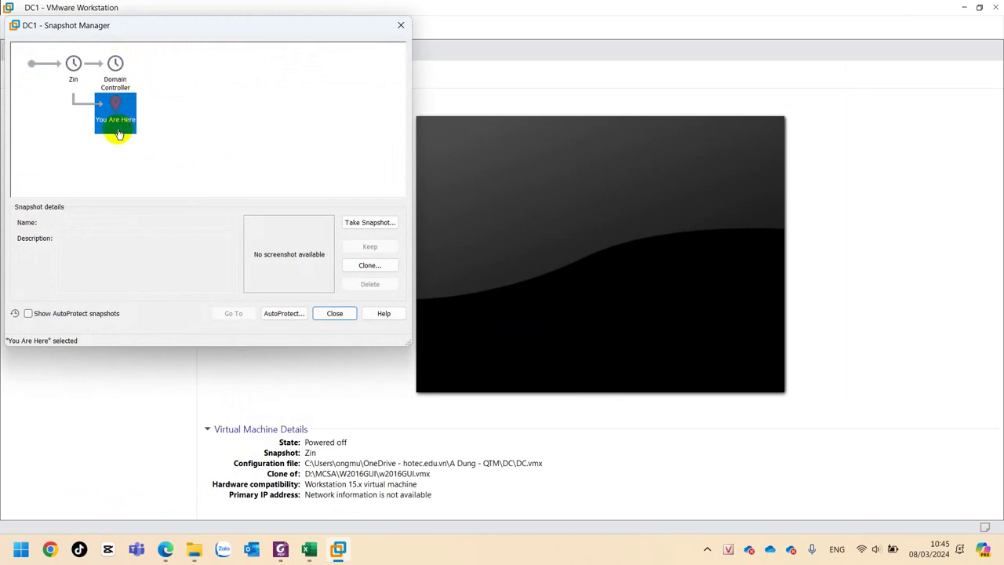
left_click(73, 63)
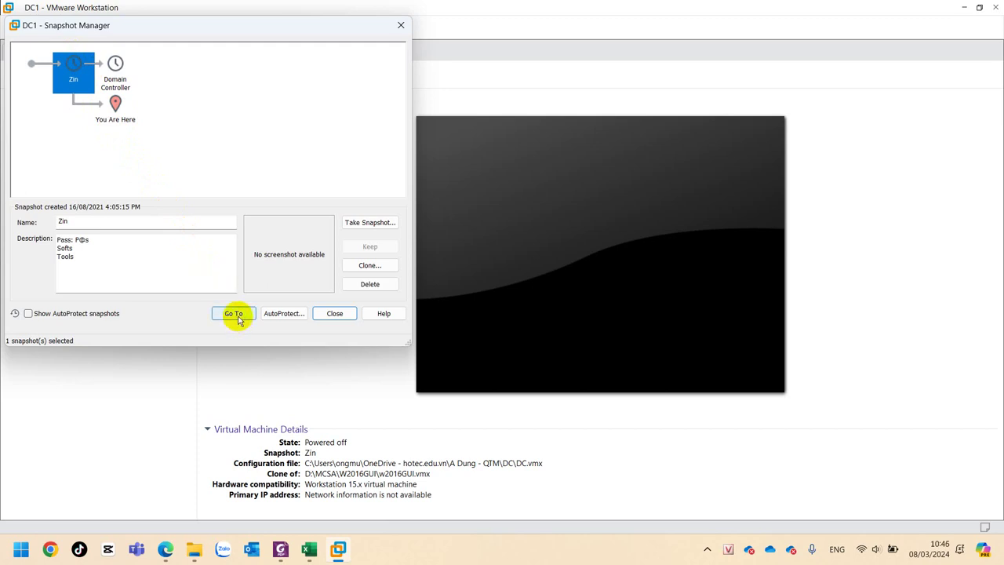
left_click(235, 315)
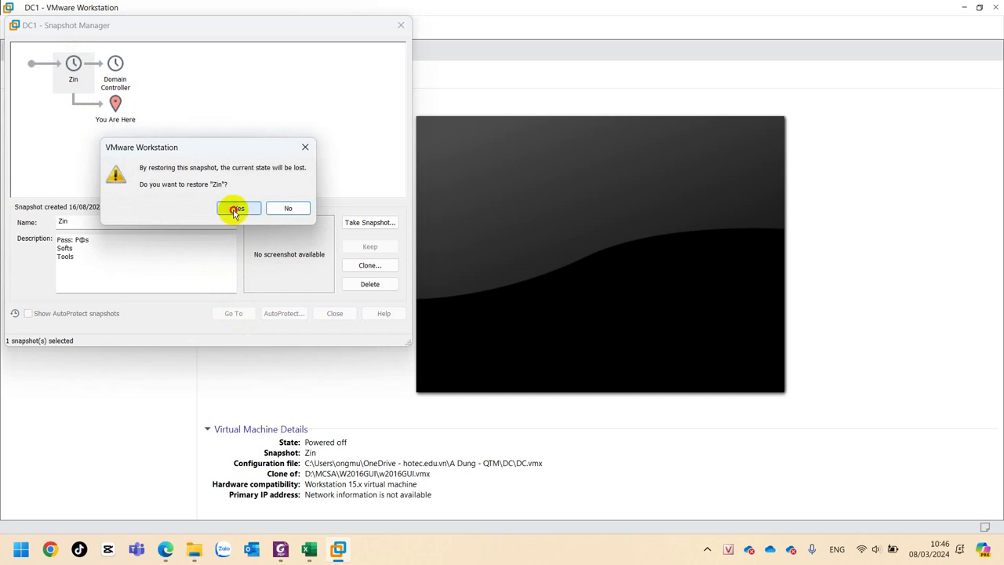
left_click(235, 210)
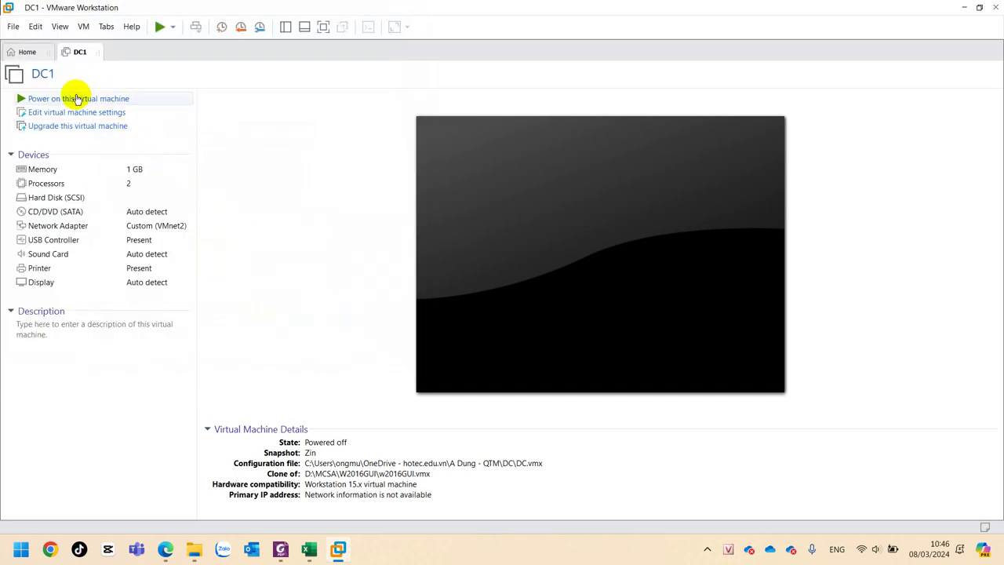
left_click(77, 98)
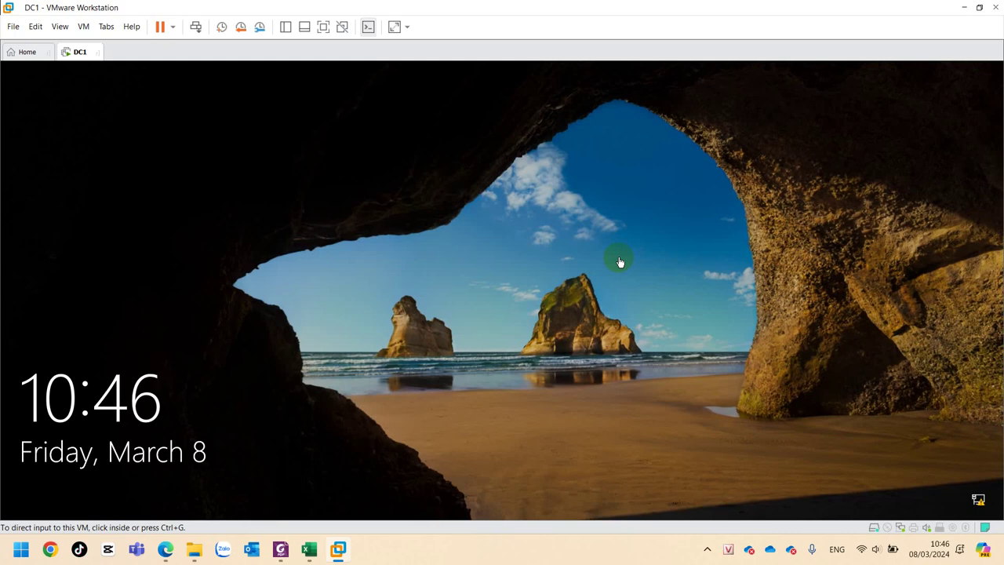
Unlock the DC1 lock screen and sign in as Administrator with the account password.
left_click(507, 248)
left_click(195, 381)
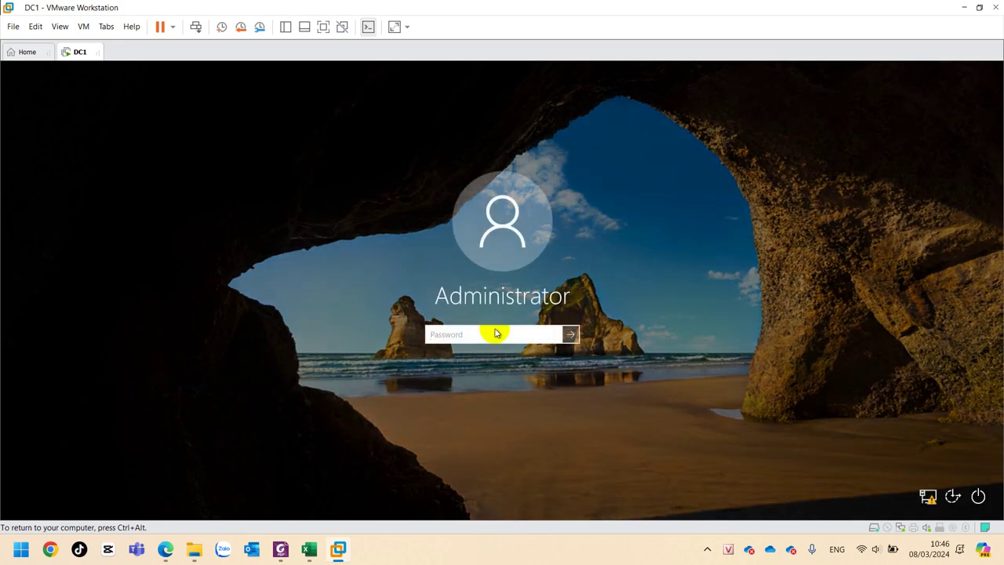
type("P@s")
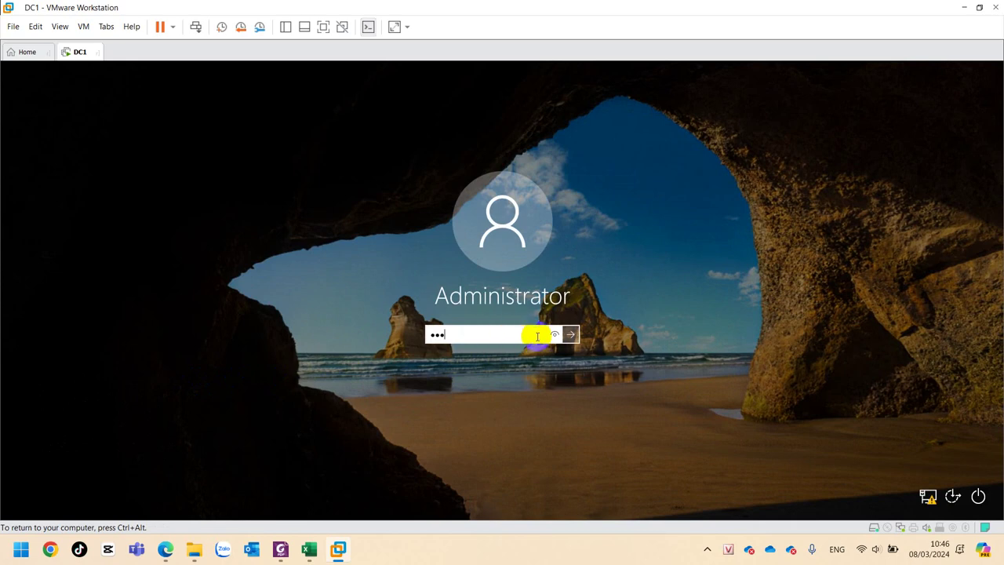
left_click(554, 334)
left_click(554, 335)
left_click(555, 335)
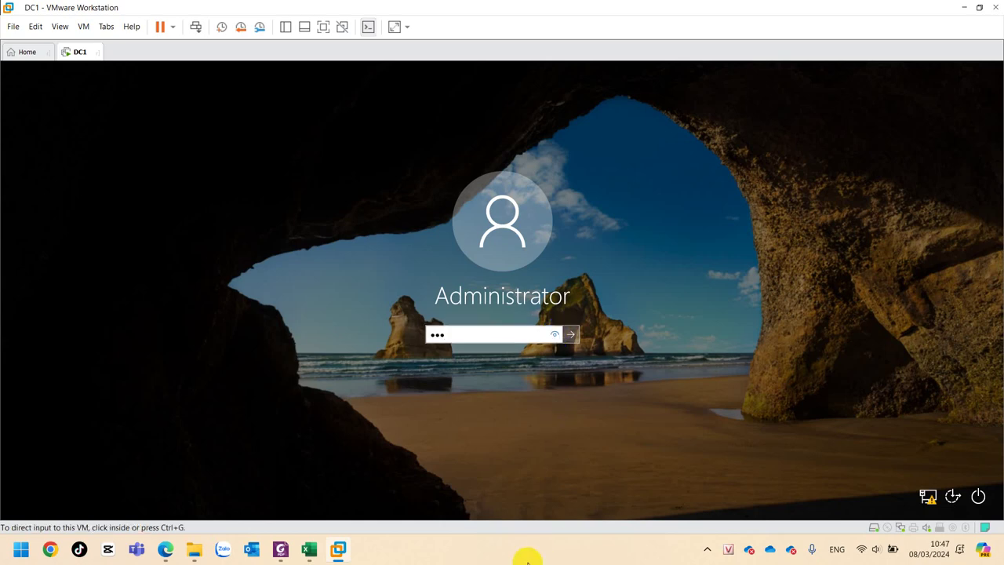
left_click(573, 335)
left_click(573, 335)
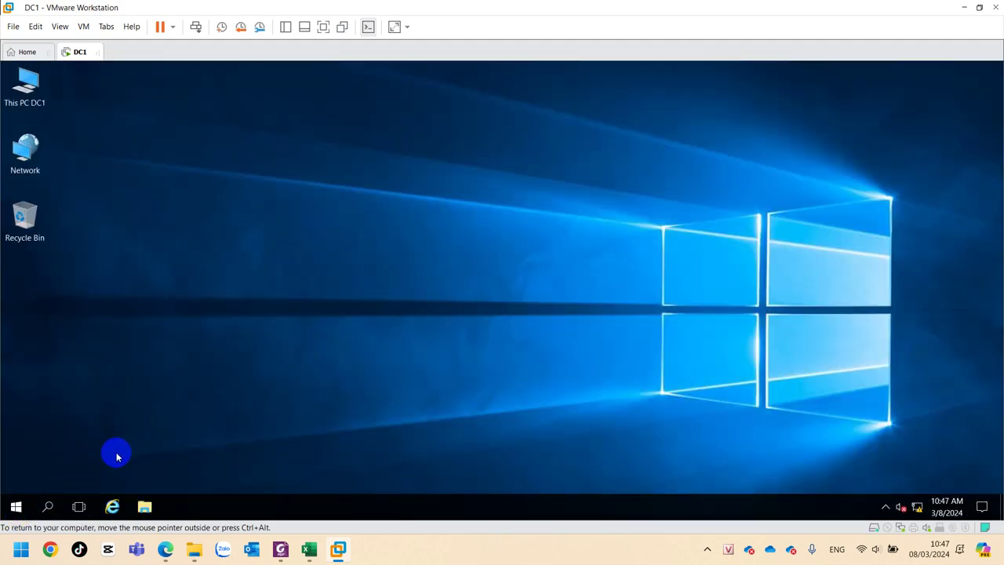
Open the DC1 Start menu showing Server Manager, PowerShell and other admin tiles.
left_click(16, 505)
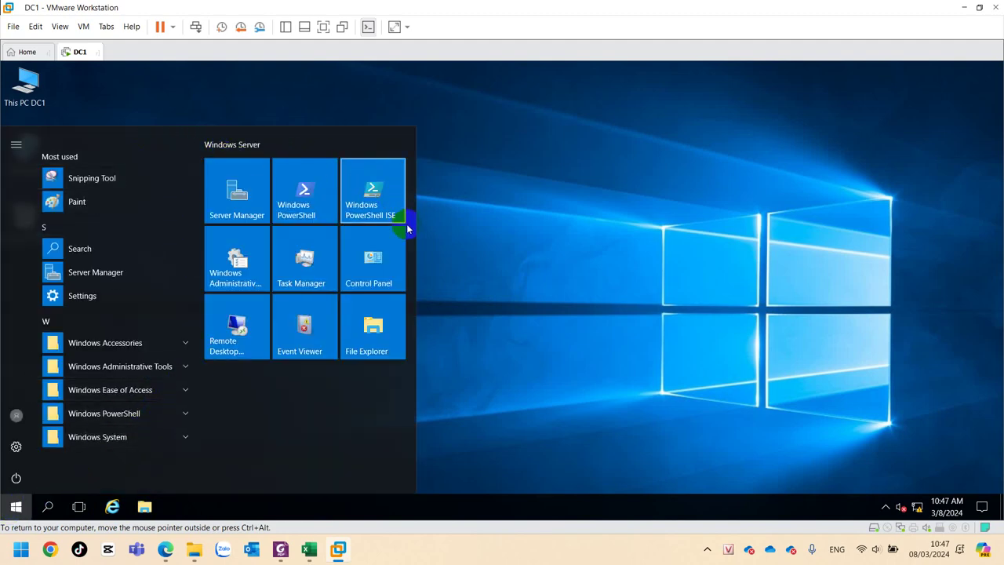
left_click(516, 407)
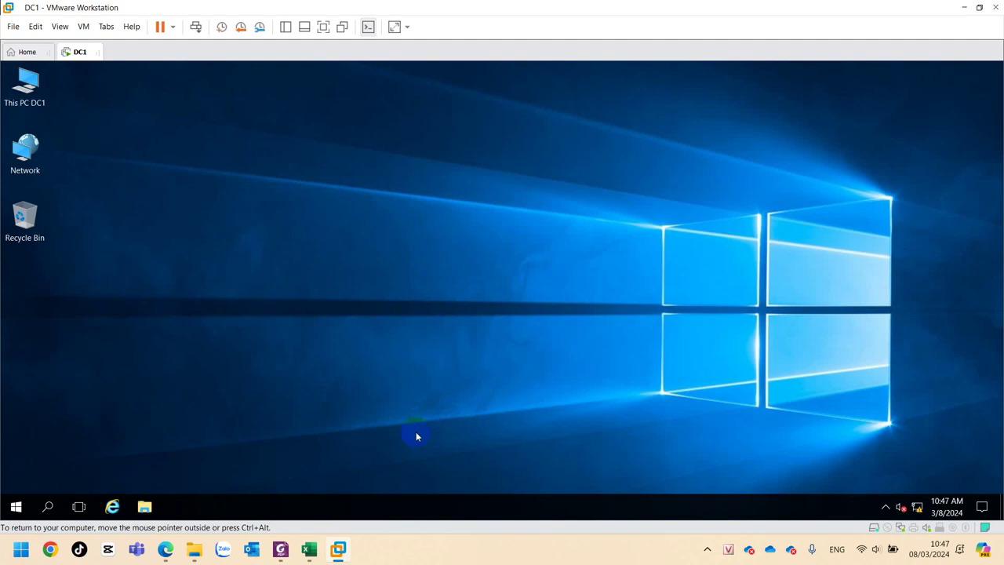
left_click(16, 506)
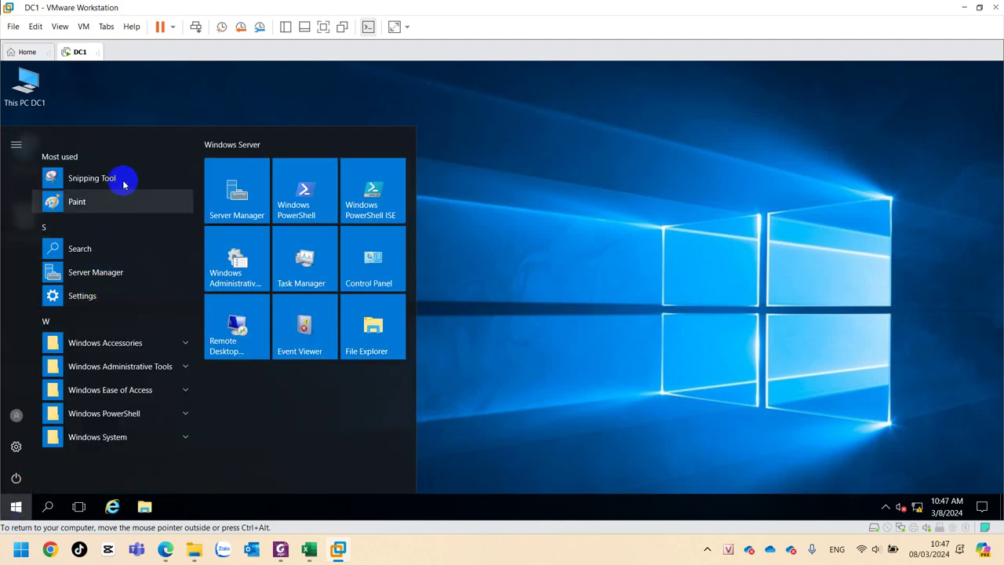